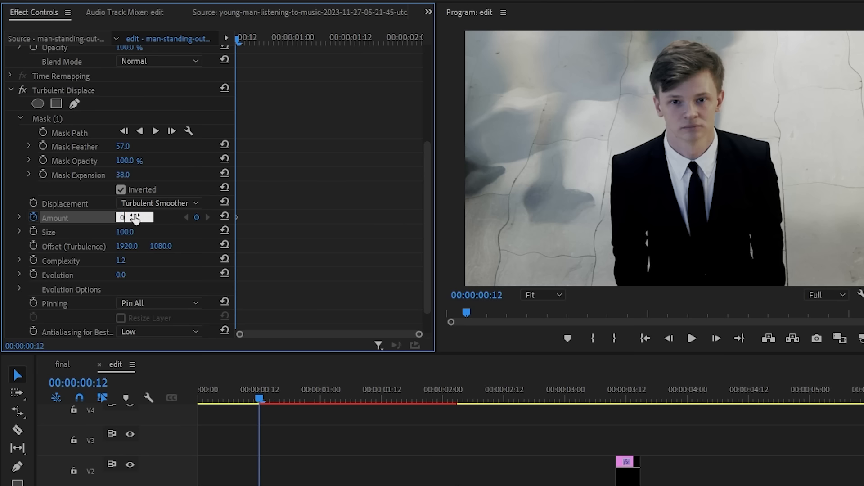
Move the playhead from the first Turbulent Displace Amount keyframe to the end of the man-standing clip.
{"action": "left_click_drag", "start_coordinate": [256, 36], "coordinate": [418, 39]}
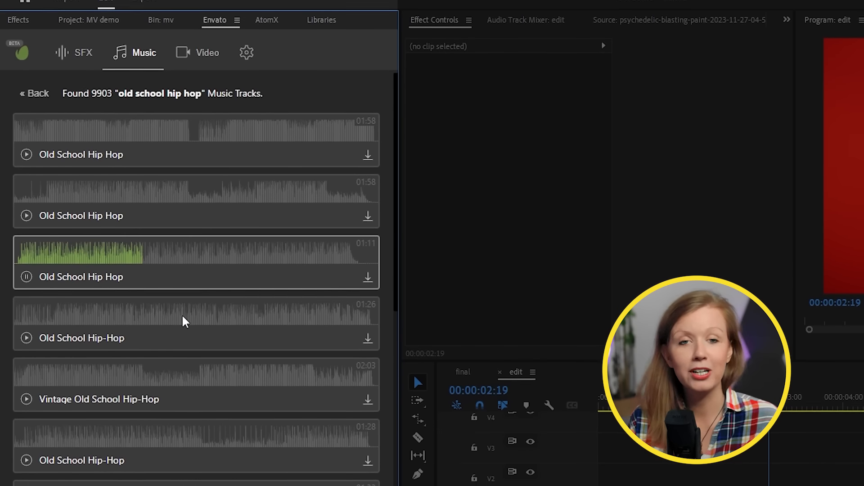
Preview tracks in the "old school hip hop" music results of the Envato extension.
{"action": "left_click", "coordinate": [187, 319]}
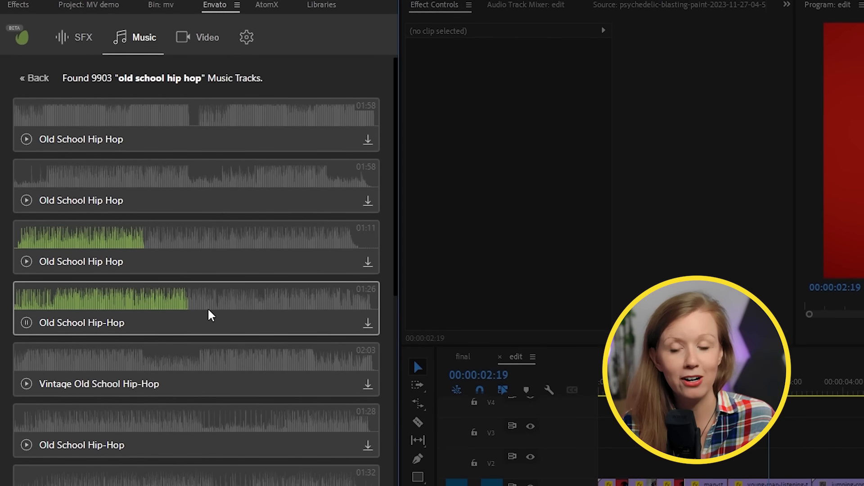
{"action": "left_click", "coordinate": [202, 364]}
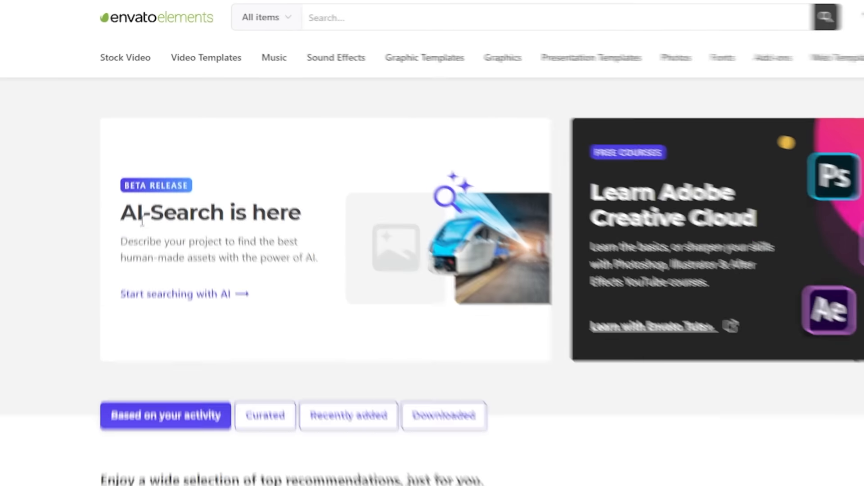
Review the AI-Search announcement on the Envato Elements site and browse the people-dancing stock videos in the extension.
{"action": "left_click_drag", "start_coordinate": [142, 220], "coordinate": [216, 210]}
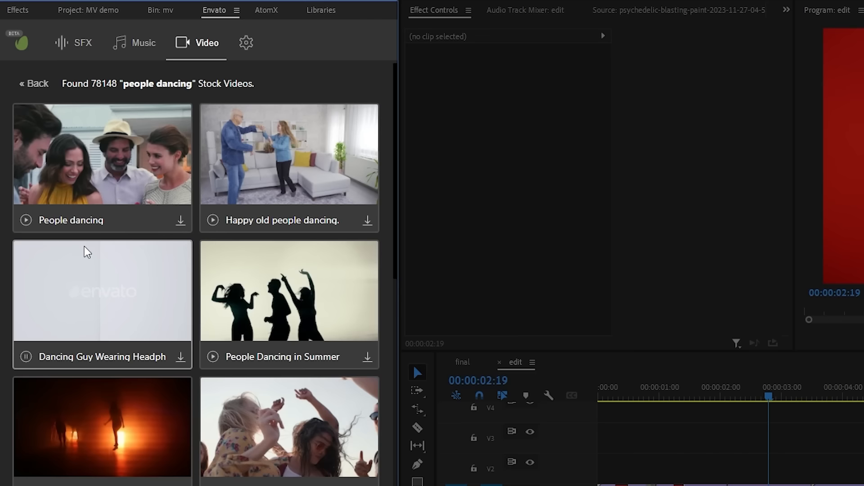
{"action": "scroll", "coordinate": [83, 249], "scroll_direction": "down", "scroll_amount": 3}
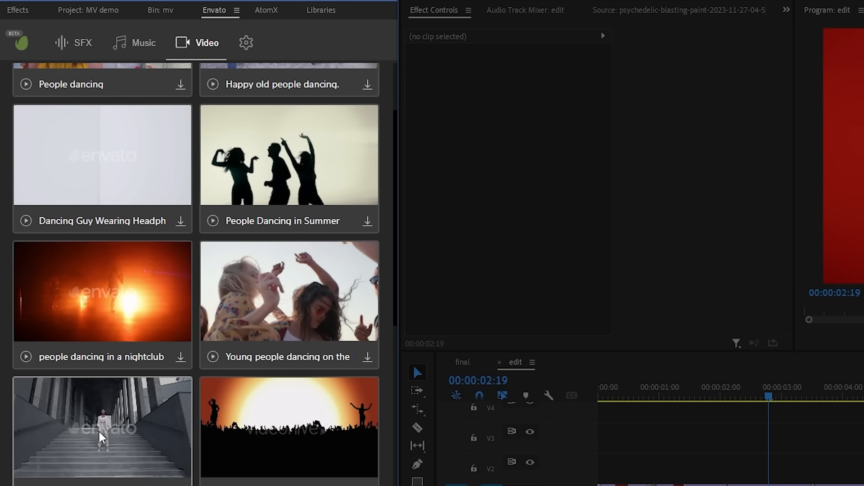
{"action": "scroll", "coordinate": [113, 438], "scroll_direction": "down", "scroll_amount": 5}
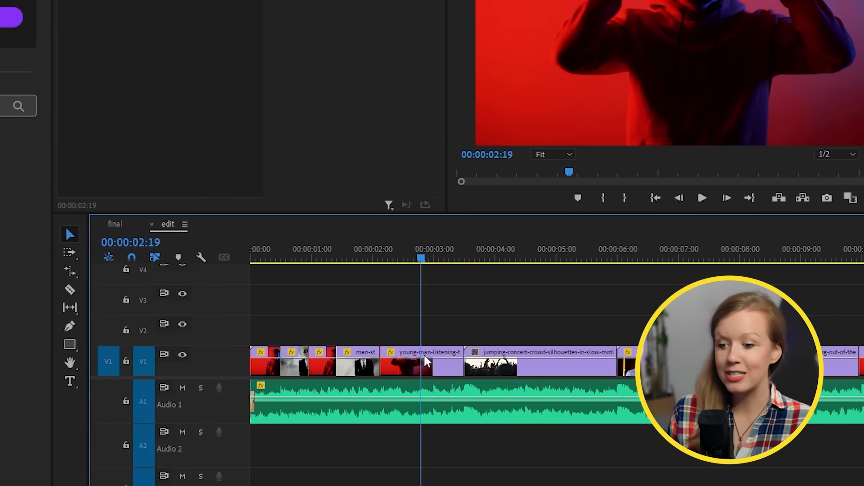
Search Envato stock videos with AI using the headphones clip's frame at 00:00:02:22, and browse the matches.
{"action": "left_click", "coordinate": [424, 358]}
{"action": "left_click", "coordinate": [330, 251]}
{"action": "left_click_drag", "start_coordinate": [310, 250], "coordinate": [406, 255]}
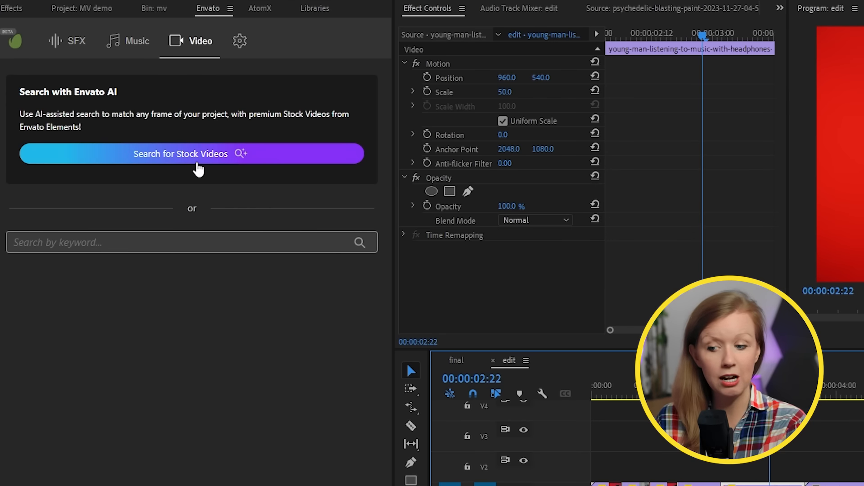
{"action": "left_click", "coordinate": [197, 164]}
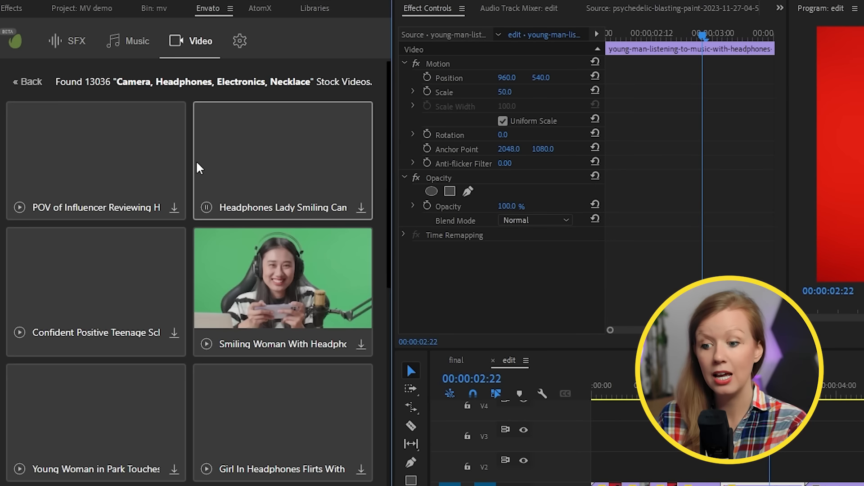
{"action": "scroll", "coordinate": [136, 138], "scroll_direction": "down", "scroll_amount": 10}
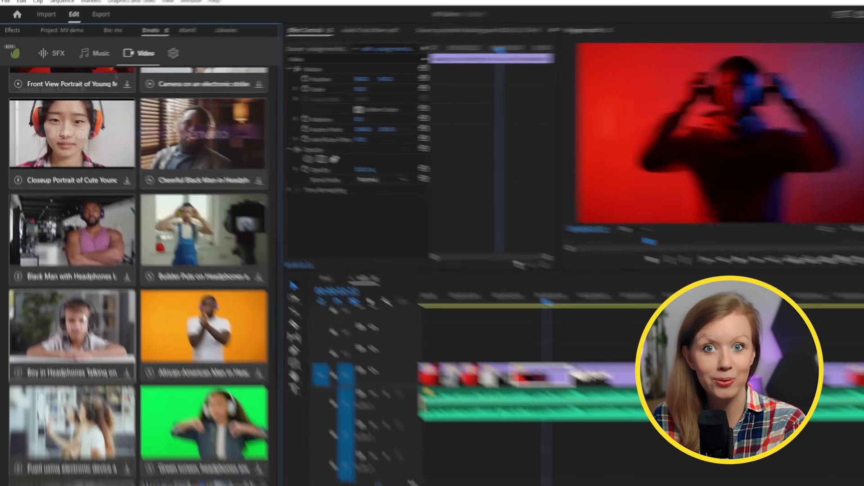
Search Envato music tracks with AI using the concert frame at 00:00:04:13, and preview the suggested tracks.
{"action": "left_click", "coordinate": [96, 55]}
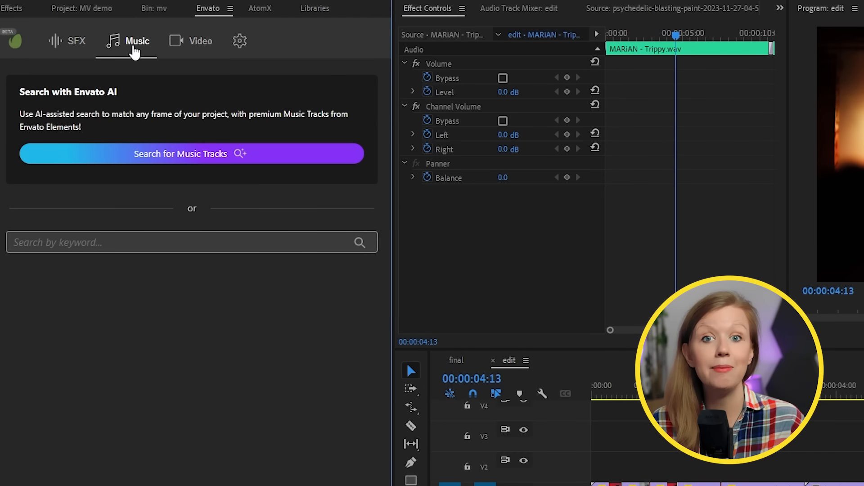
{"action": "left_click", "coordinate": [94, 161]}
{"action": "left_click", "coordinate": [149, 189]}
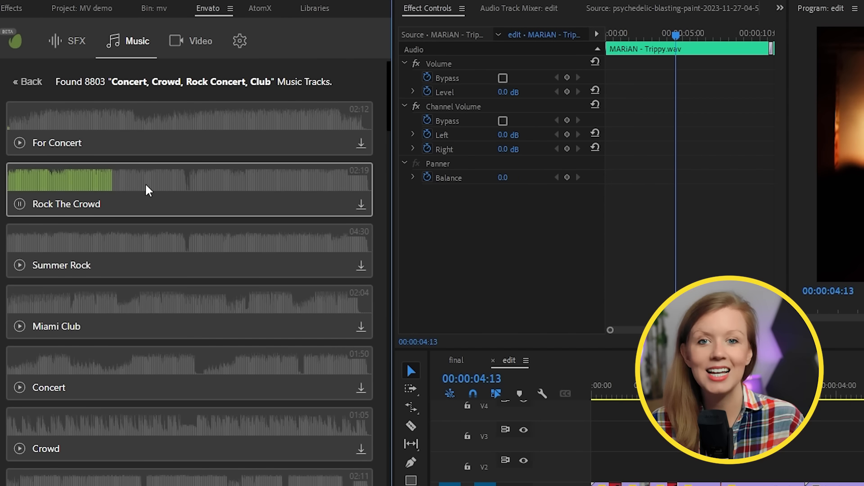
{"action": "left_click", "coordinate": [159, 249]}
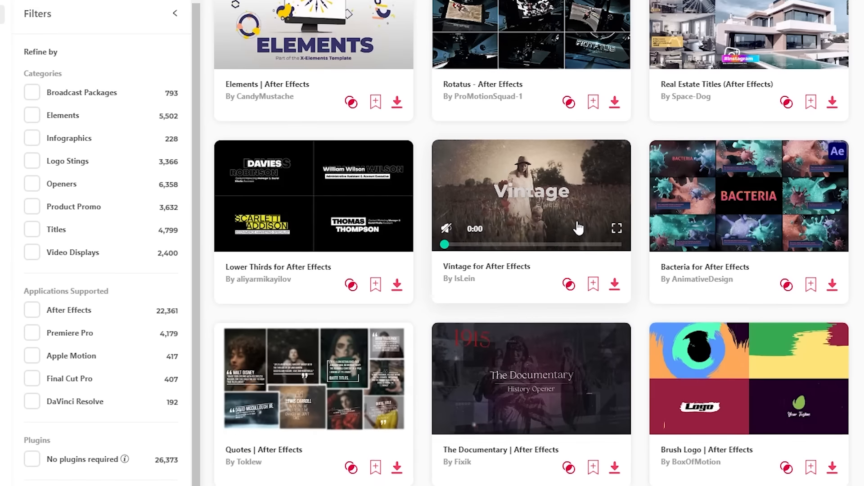
{"action": "scroll", "coordinate": [518, 369], "scroll_direction": "down", "scroll_amount": 1}
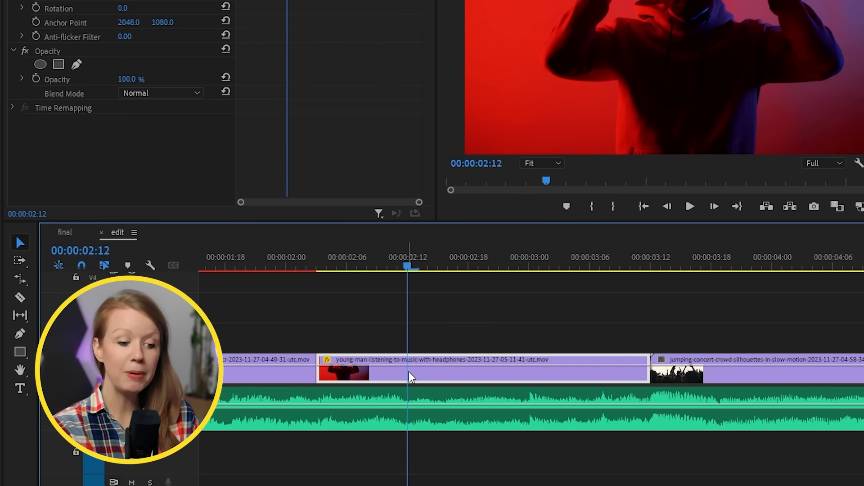
Duplicate the young-man-listening-to-music clip onto track V2 directly above the original, and disable the copy.
{"action": "left_click_drag", "start_coordinate": [409, 371], "coordinate": [403, 334]}
{"action": "key", "text": "shift+e"}
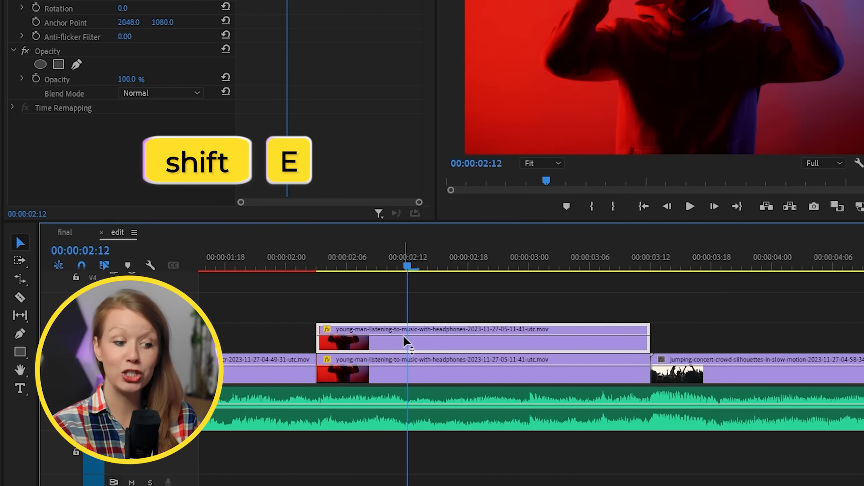
{"action": "key", "text": "shift+super+e"}
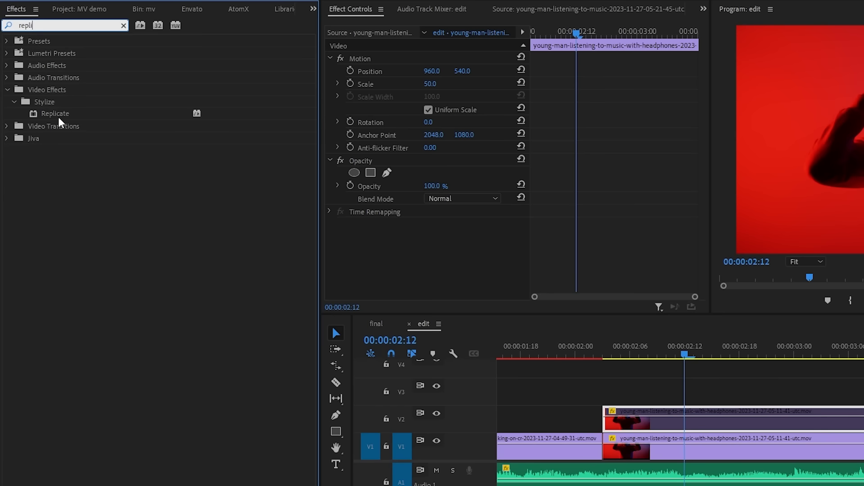
Apply the Replicate effect to the headphones clip on track V1.
{"action": "left_click", "coordinate": [45, 115]}
{"action": "left_click_drag", "start_coordinate": [45, 118], "coordinate": [680, 444]}
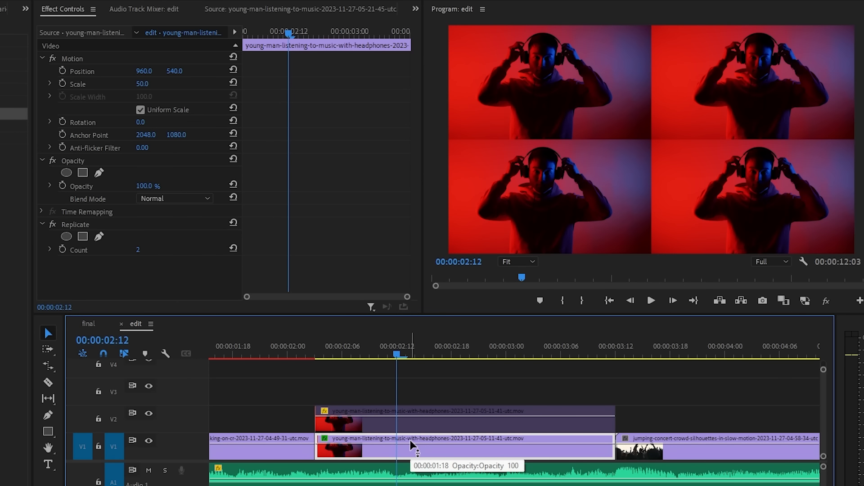
Try Replicate counts of 4 and 5 on the V1 clip, and set the count back to 2.
{"action": "left_click", "coordinate": [138, 250]}
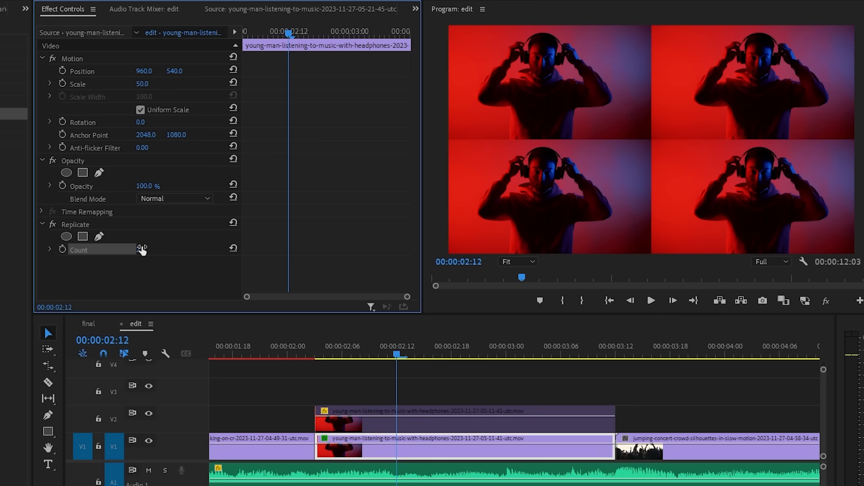
{"action": "type", "text": "4"}
{"action": "key", "text": "Return"}
{"action": "left_click", "coordinate": [153, 250]}
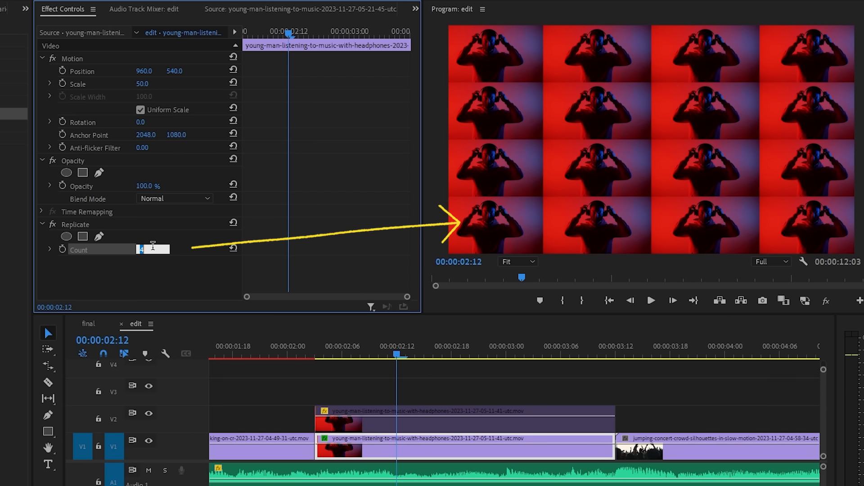
{"action": "type", "text": "5"}
{"action": "key", "text": "Return"}
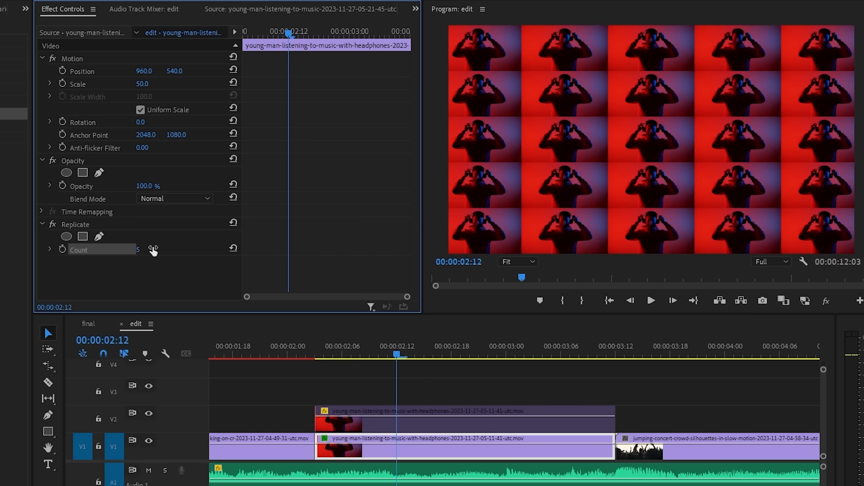
{"action": "left_click", "coordinate": [154, 249]}
{"action": "type", "text": "2"}
{"action": "key", "text": "Return"}
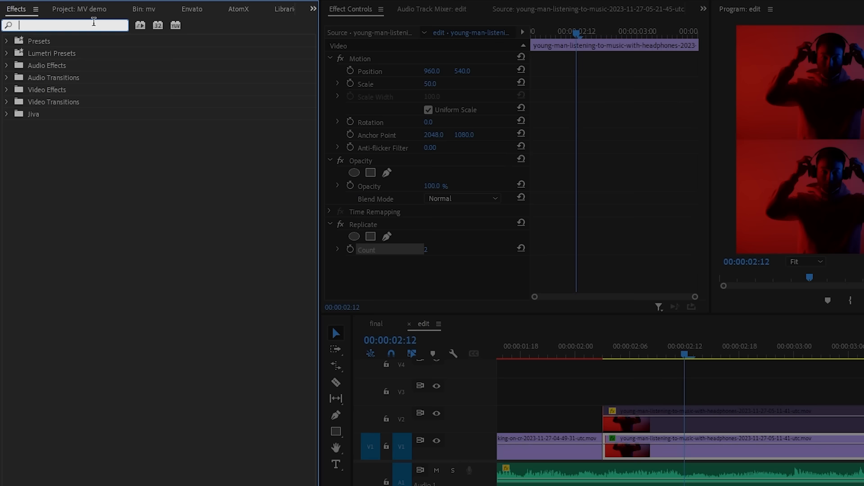
Find the Gaussian Blur effect and apply it to the replicated headphones clip on V1.
{"action": "type", "text": "gauss"}
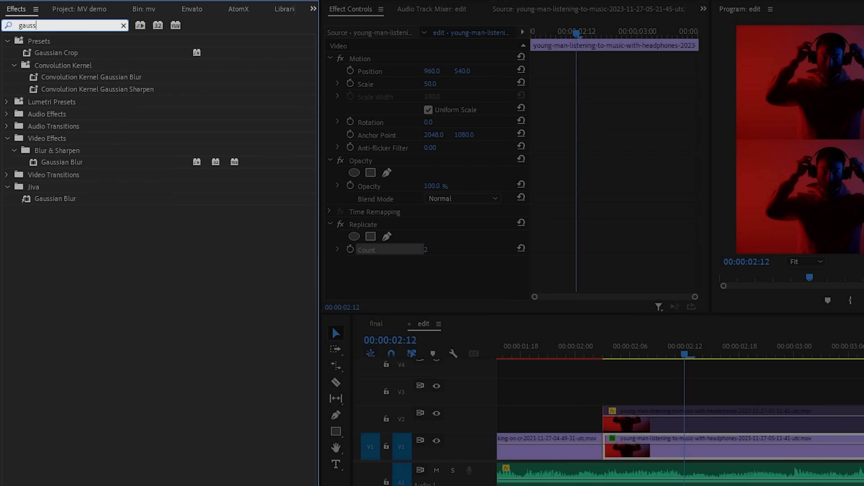
{"action": "left_click_drag", "start_coordinate": [52, 169], "coordinate": [382, 282]}
{"action": "scroll", "coordinate": [548, 235], "scroll_direction": "down", "scroll_amount": 2}
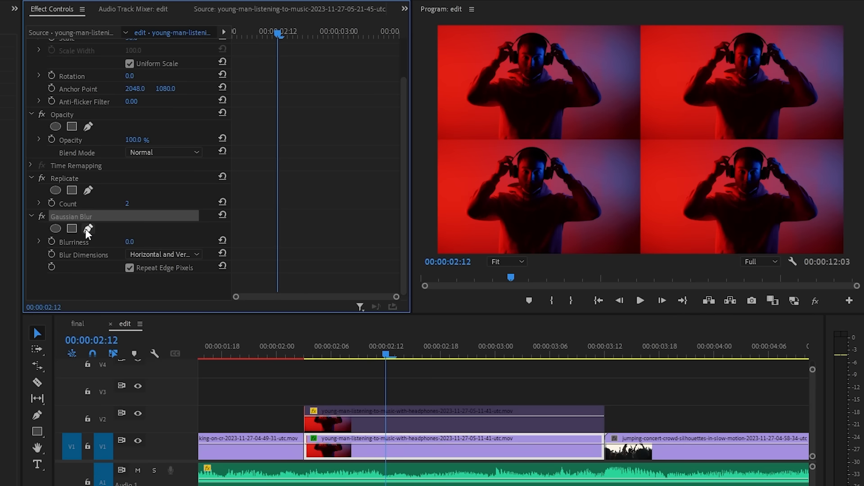
Draw a cross-shaped pen mask for Gaussian Blur around the seams between the four replicated images, with a mask feather of 78.
{"action": "left_click", "coordinate": [387, 229]}
{"action": "left_click", "coordinate": [435, 149]}
{"action": "left_click", "coordinate": [625, 149]}
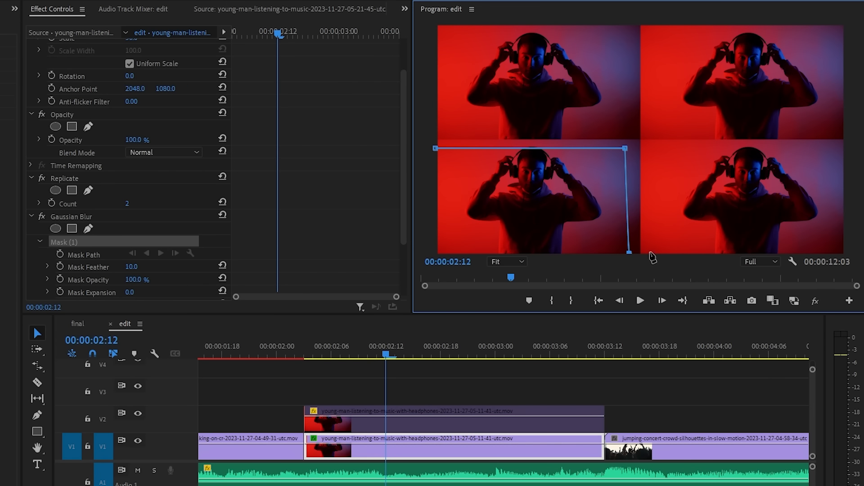
{"action": "left_click", "coordinate": [624, 28]}
{"action": "left_click", "coordinate": [625, 122]}
{"action": "left_click", "coordinate": [432, 129]}
{"action": "left_click", "coordinate": [435, 148]}
{"action": "scroll", "coordinate": [131, 192], "scroll_direction": "down", "scroll_amount": 3}
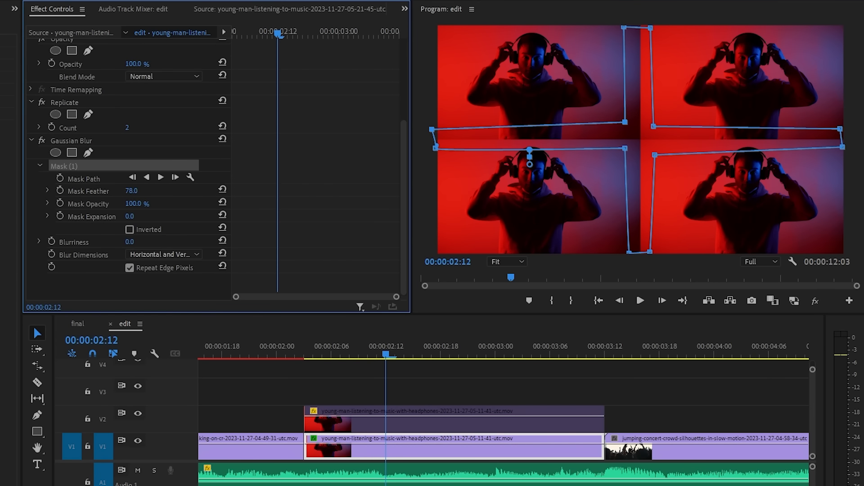
Set the masked Gaussian Blur's blurriness to 58 and fine-tune it to soften the seams.
{"action": "left_click", "coordinate": [130, 242]}
{"action": "type", "text": "58"}
{"action": "key", "text": "Return"}
{"action": "left_click_drag", "start_coordinate": [136, 243], "coordinate": [187, 243]}
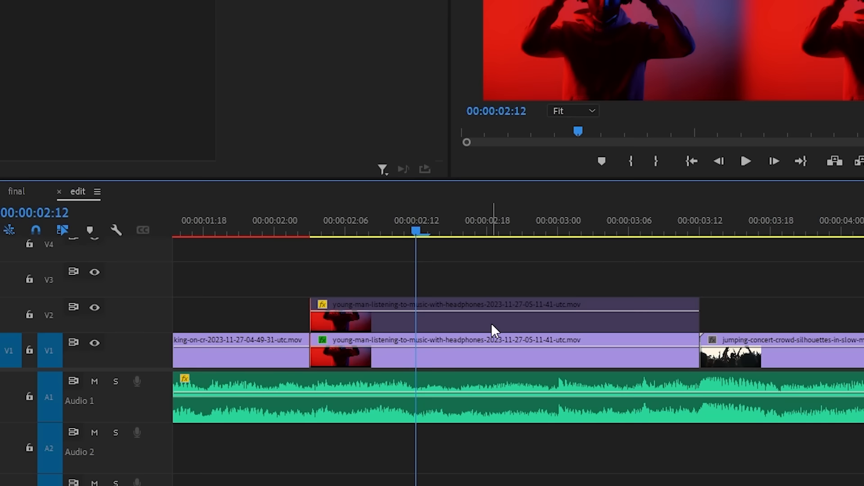
Re-enable the headphones clip on V2 and add an elliptical opacity mask to it.
{"action": "left_click", "coordinate": [444, 425]}
{"action": "key", "text": "shift+e"}
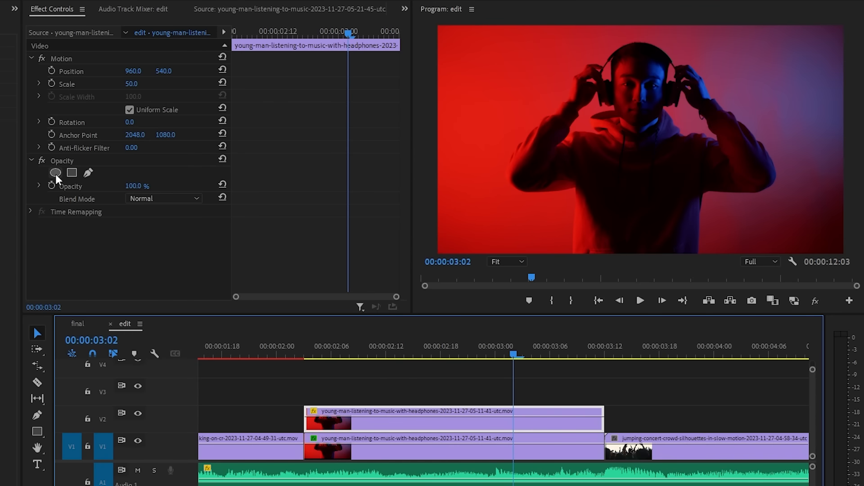
{"action": "left_click", "coordinate": [56, 172]}
Reshape the ellipse mask around the central man, feather it to 191.6, and play back the composite.
{"action": "left_click_drag", "start_coordinate": [640, 197], "coordinate": [635, 308]}
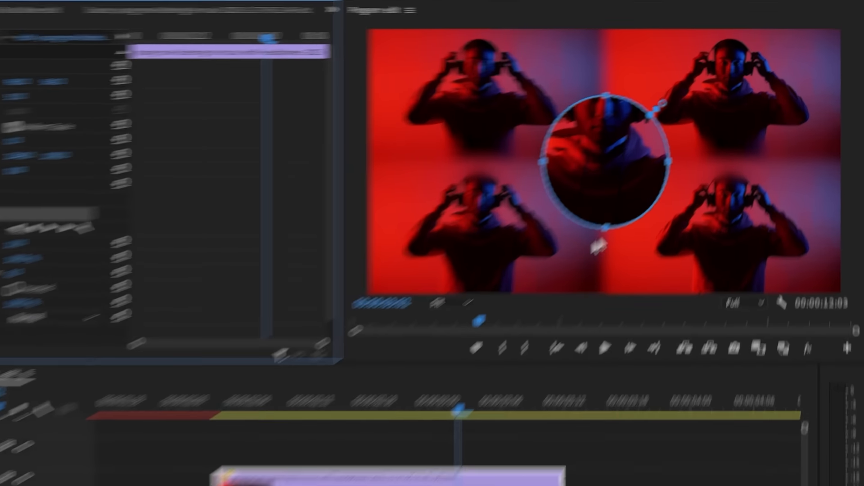
{"action": "left_click_drag", "start_coordinate": [645, 259], "coordinate": [680, 259]}
{"action": "mouse_move", "coordinate": [620, 185]}
{"action": "left_mouse_down"}
{"action": "mouse_move", "coordinate": [620, 212]}
{"action": "mouse_move", "coordinate": [619, 198]}
{"action": "left_mouse_up"}
{"action": "left_click_drag", "start_coordinate": [679, 271], "coordinate": [699, 272]}
{"action": "left_click_drag", "start_coordinate": [665, 255], "coordinate": [660, 254]}
{"action": "left_click_drag", "start_coordinate": [675, 101], "coordinate": [693, 100]}
{"action": "left_click_drag", "start_coordinate": [699, 272], "coordinate": [714, 271]}
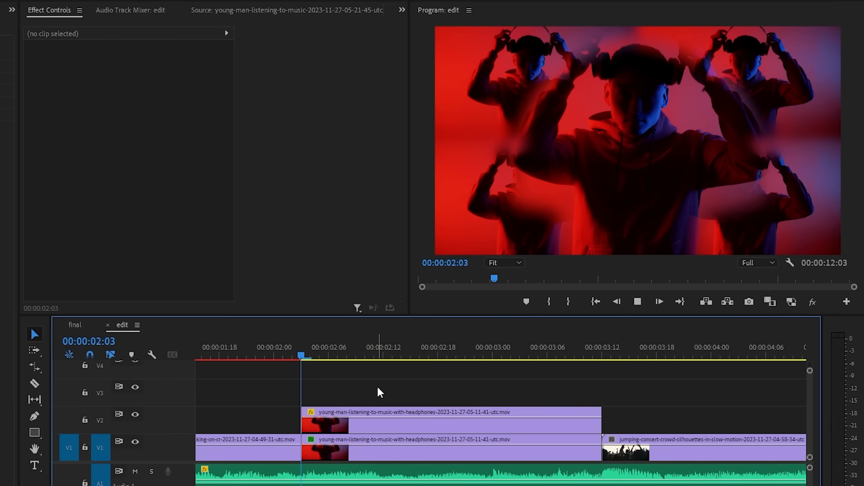
{"action": "key", "text": "space"}
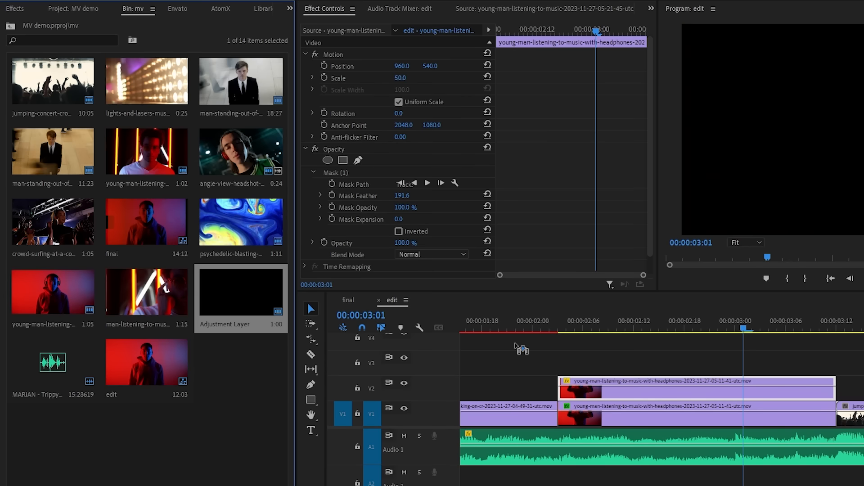
Extend the adjustment layer on V3 to the headphones clip's length and apply Lens Distortion to it.
{"action": "left_click_drag", "start_coordinate": [760, 362], "coordinate": [834, 363]}
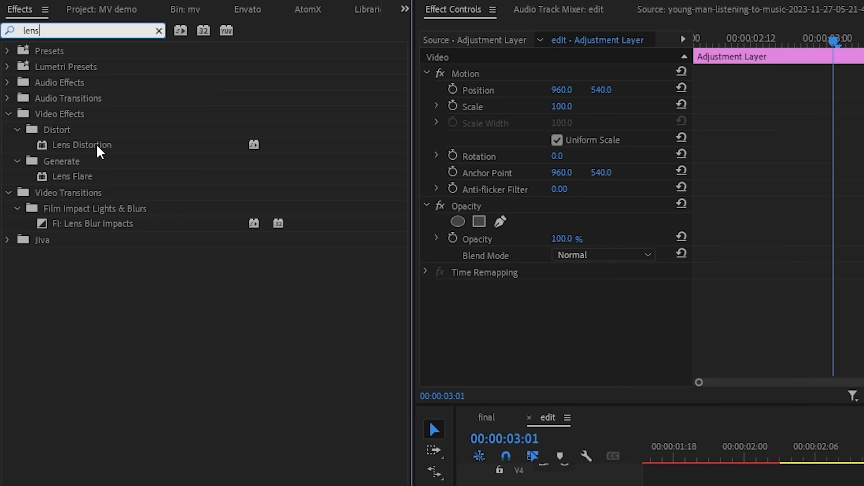
{"action": "left_click_drag", "start_coordinate": [98, 147], "coordinate": [861, 485]}
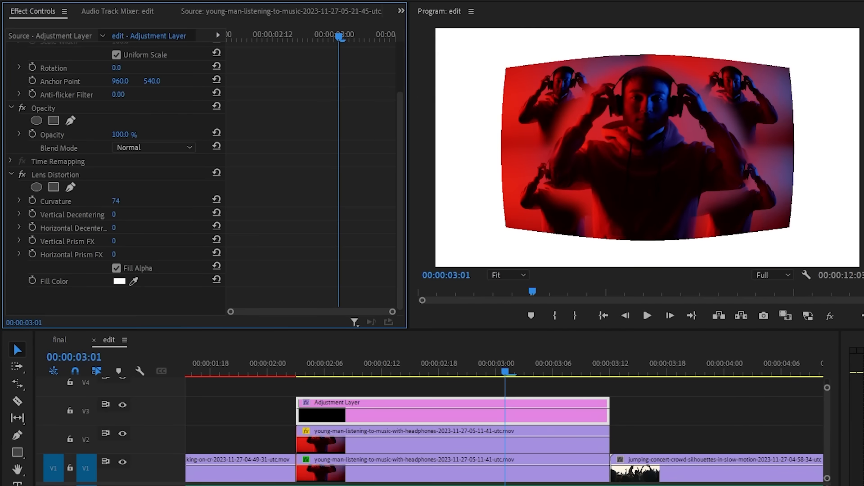
Try high Lens Distortion curvature values up to 100 on the adjustment layer, and reset the curvature.
{"action": "left_click_drag", "start_coordinate": [116, 201], "coordinate": [128, 202]}
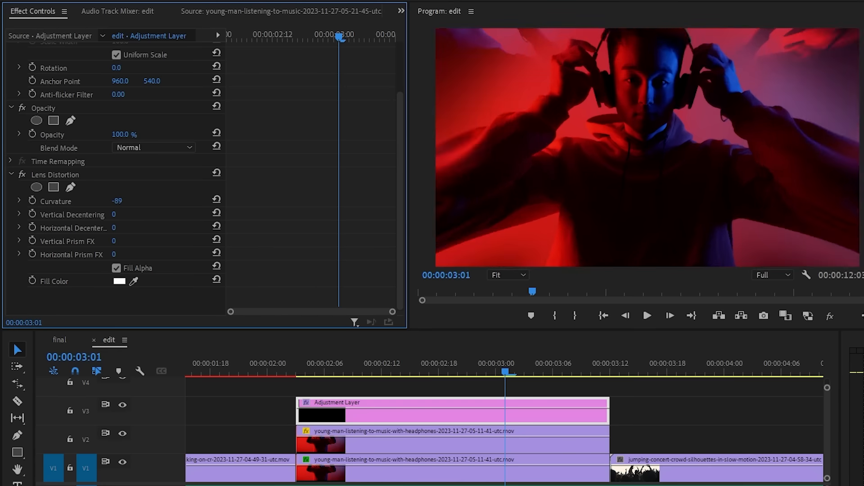
{"action": "left_click_drag", "start_coordinate": [117, 202], "coordinate": [175, 197]}
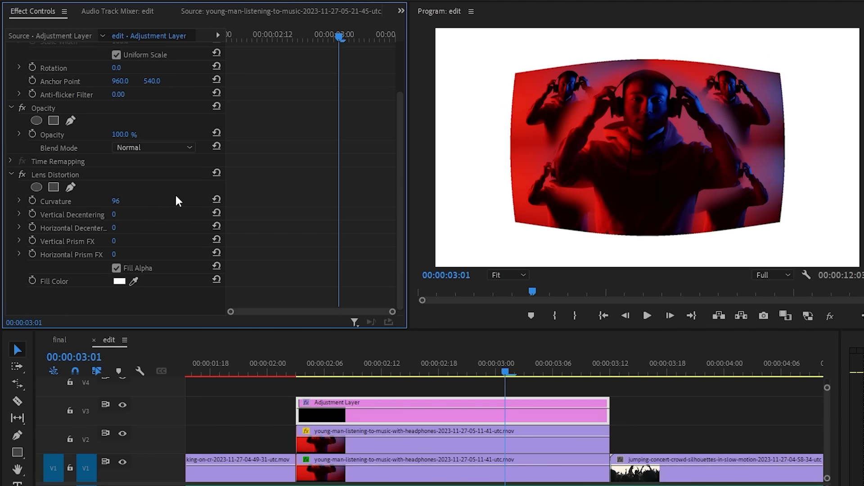
{"action": "left_click", "coordinate": [217, 199]}
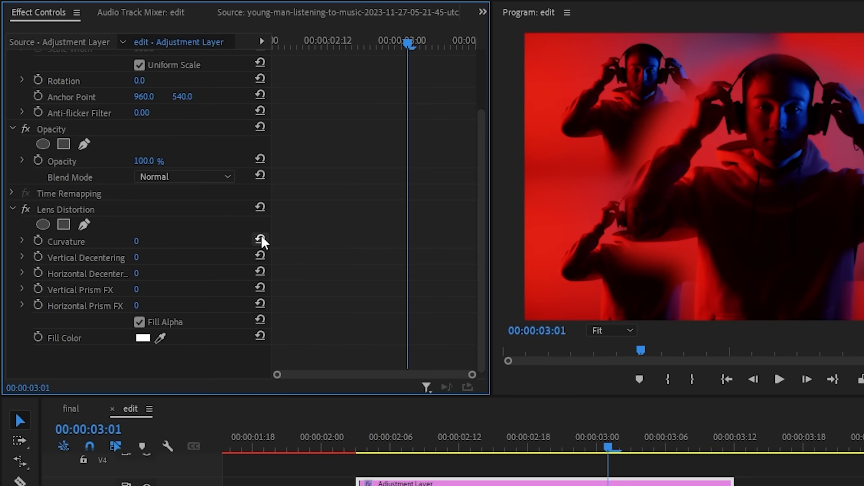
Keyframe the adjustment layer's Lens Distortion Curvature from 0 at 00:00:02:03 to -100 at 00:00:03:11, and play back the animation.
{"action": "left_click_drag", "start_coordinate": [336, 43], "coordinate": [257, 38]}
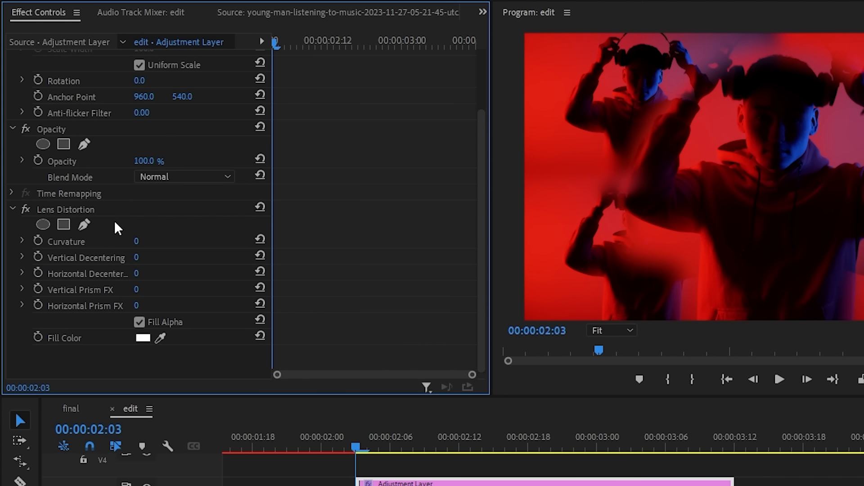
{"action": "left_click_drag", "start_coordinate": [276, 42], "coordinate": [470, 45]}
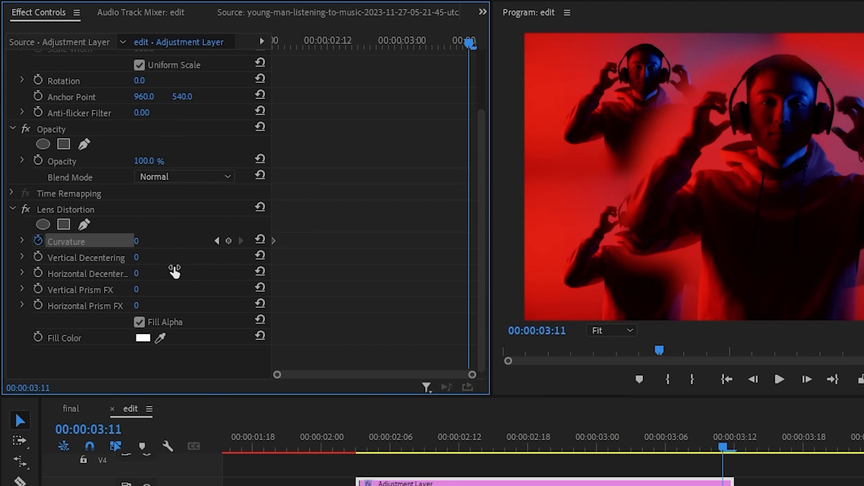
{"action": "left_click_drag", "start_coordinate": [136, 241], "coordinate": [86, 241]}
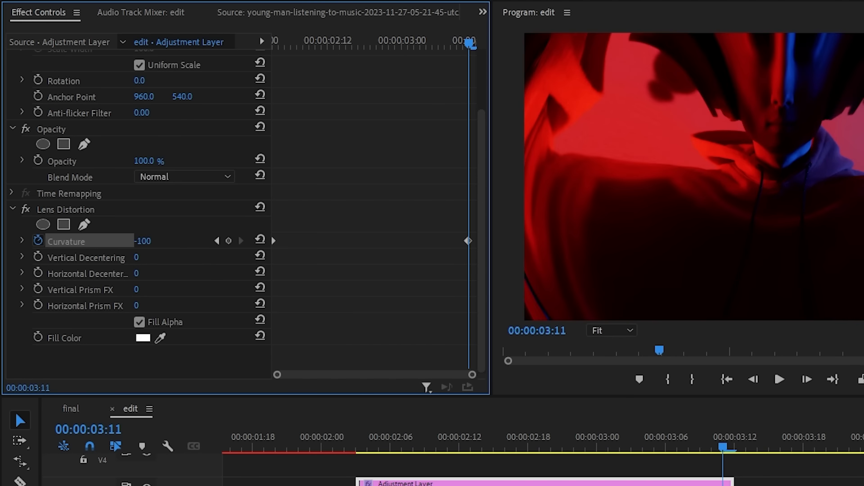
{"action": "key", "text": "space"}
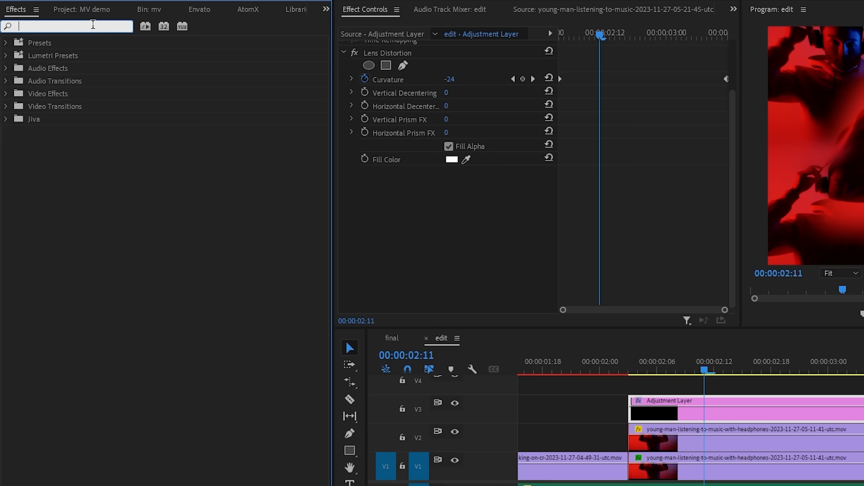
Search the effects for "chroma" and apply VR Chromatic Aberrations to the adjustment layer on V3.
{"action": "left_click", "coordinate": [93, 26]}
{"action": "type", "text": "chroma"}
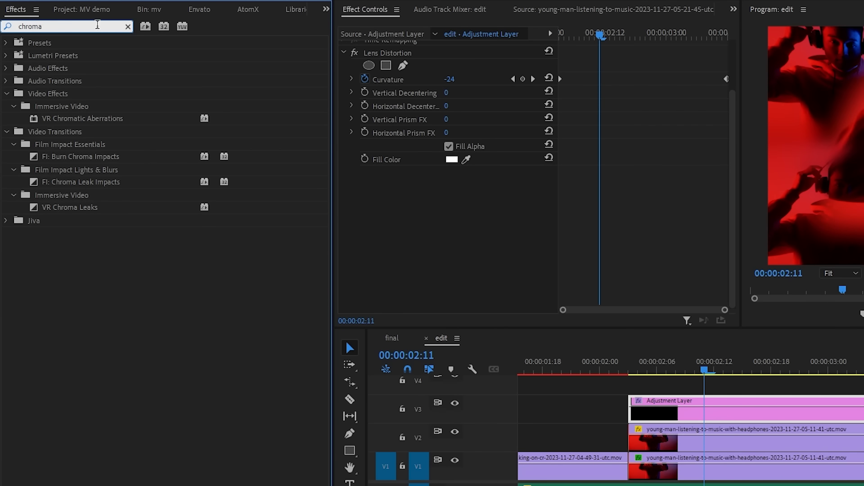
{"action": "left_click_drag", "start_coordinate": [77, 118], "coordinate": [659, 401]}
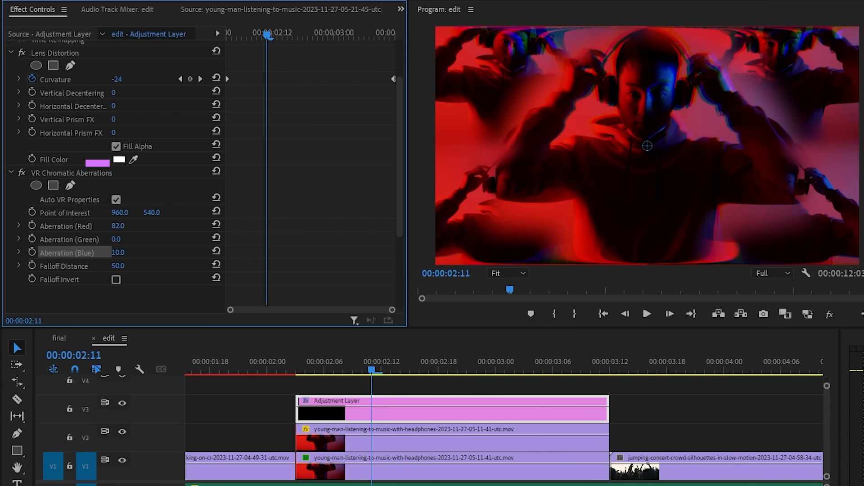
Keyframe Aberration (Red) from 0 at 00:00:02:03 to -100 at 00:00:03:11 on the adjustment layer, and play back the result.
{"action": "mouse_move", "coordinate": [118, 226]}
{"action": "left_mouse_down"}
{"action": "mouse_move", "coordinate": [79, 226]}
{"action": "mouse_move", "coordinate": [126, 226]}
{"action": "mouse_move", "coordinate": [162, 238]}
{"action": "mouse_move", "coordinate": [118, 239]}
{"action": "mouse_move", "coordinate": [161, 240]}
{"action": "left_mouse_up"}
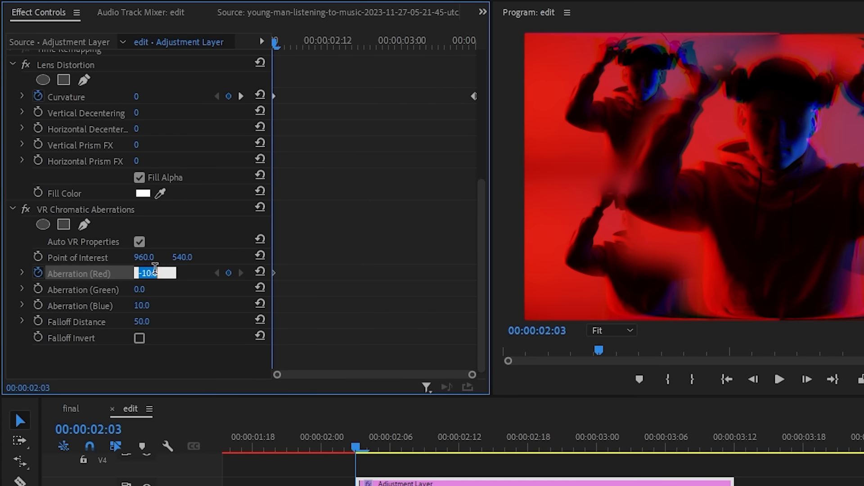
{"action": "left_click", "coordinate": [469, 43]}
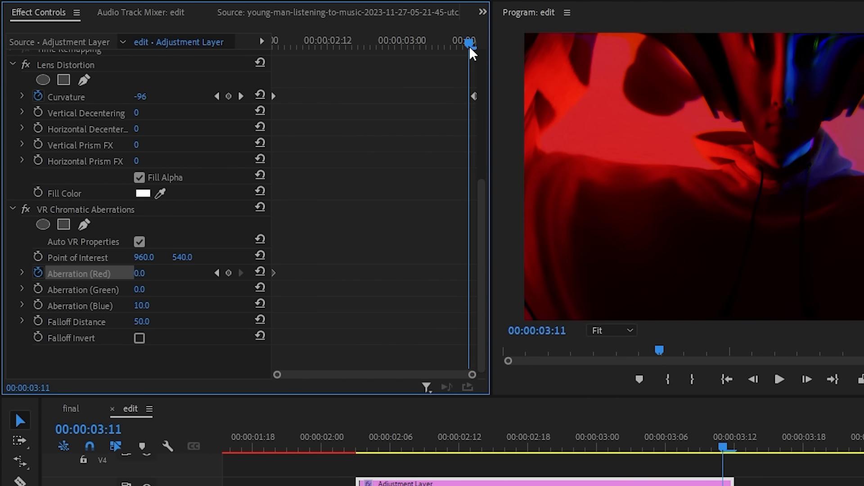
{"action": "type", "text": "-100"}
{"action": "key", "text": "Return"}
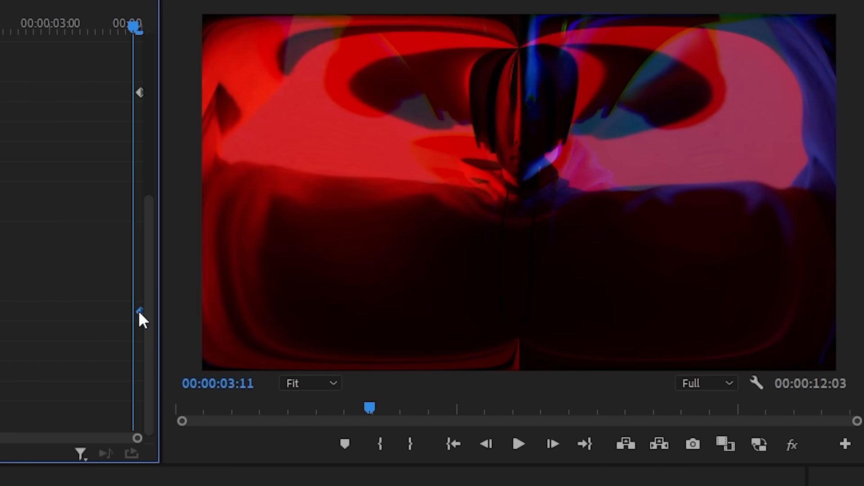
{"action": "key", "text": "space"}
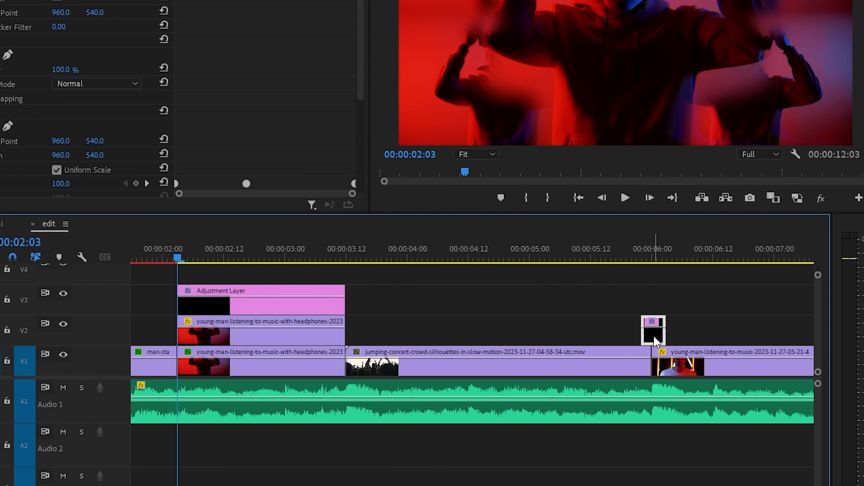
Copy the short transition adjustment layer from the cut at 00:00:06:00 onto V4 above the cut into the concert crowd clip.
{"action": "left_click_drag", "start_coordinate": [654, 336], "coordinate": [349, 282]}
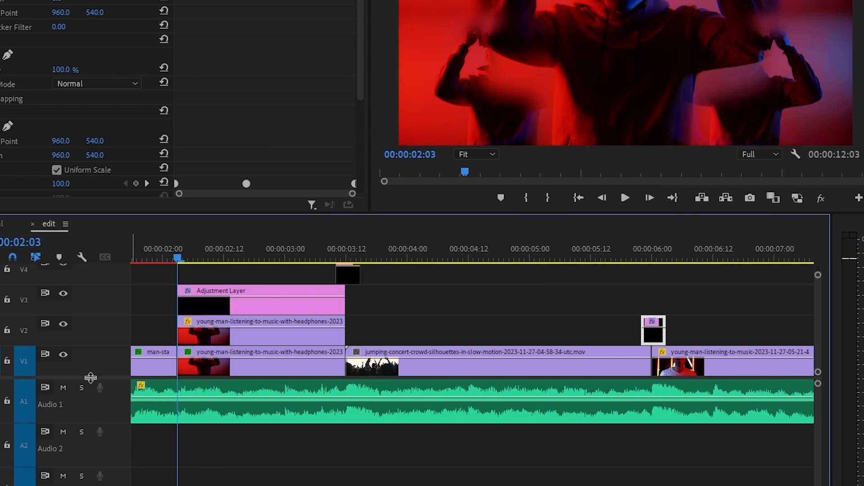
{"action": "scroll", "coordinate": [390, 357], "scroll_direction": "up", "scroll_amount": 1}
{"action": "scroll", "coordinate": [617, 339], "scroll_direction": "up", "scroll_amount": 2}
{"action": "scroll", "coordinate": [616, 338], "scroll_direction": "down", "scroll_amount": 2}
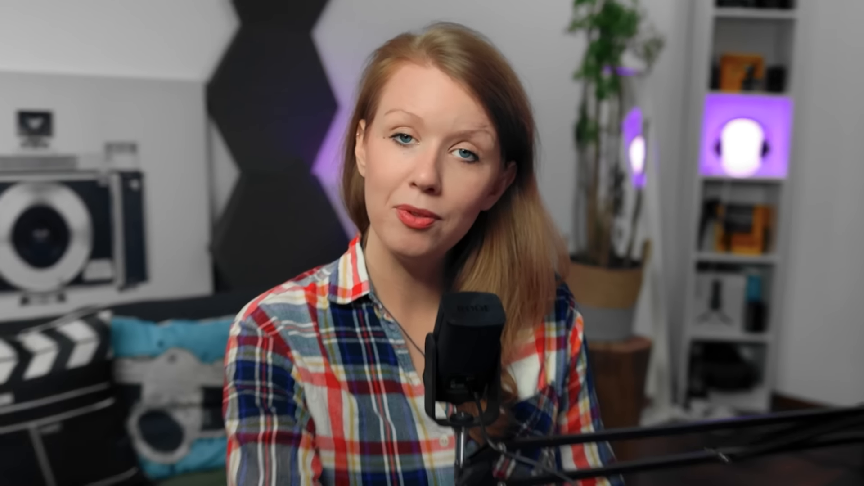